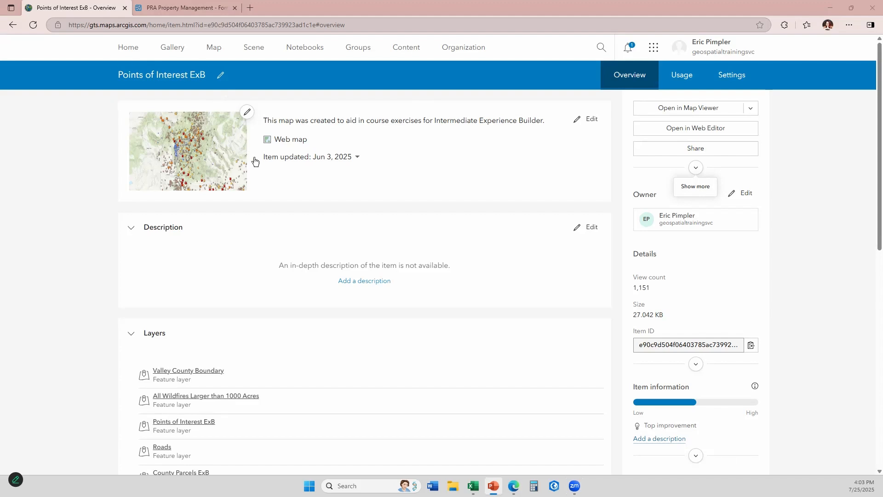
Step: Examine the offline settings of the Points of Interest ExB web map
{"action": "left_click", "coordinate": [739, 76]}
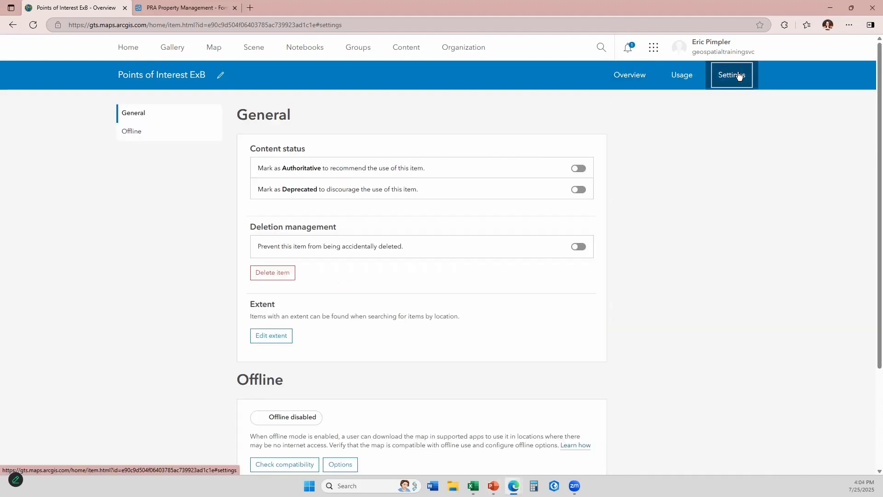
{"action": "scroll", "coordinate": [661, 256], "scroll_direction": "down", "scroll_amount": 2}
{"action": "scroll", "coordinate": [658, 253], "scroll_direction": "down", "scroll_amount": 4}
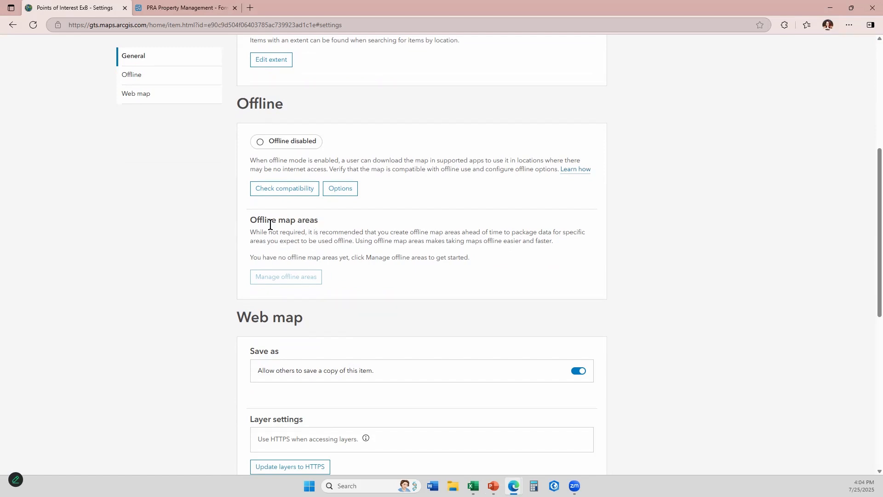
Step: Switch to the PRA Property Management map in Field Maps Designer and open the management of its offline map areas
{"action": "left_click", "coordinate": [190, 6]}
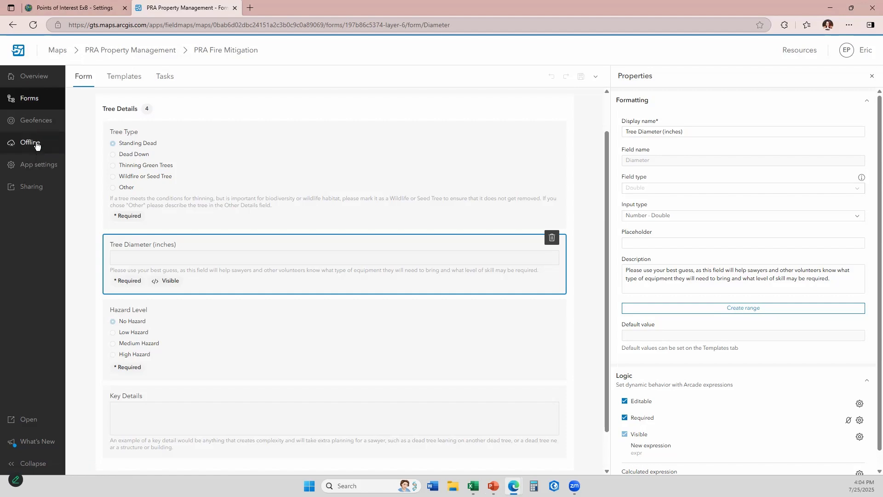
{"action": "left_click", "coordinate": [37, 146]}
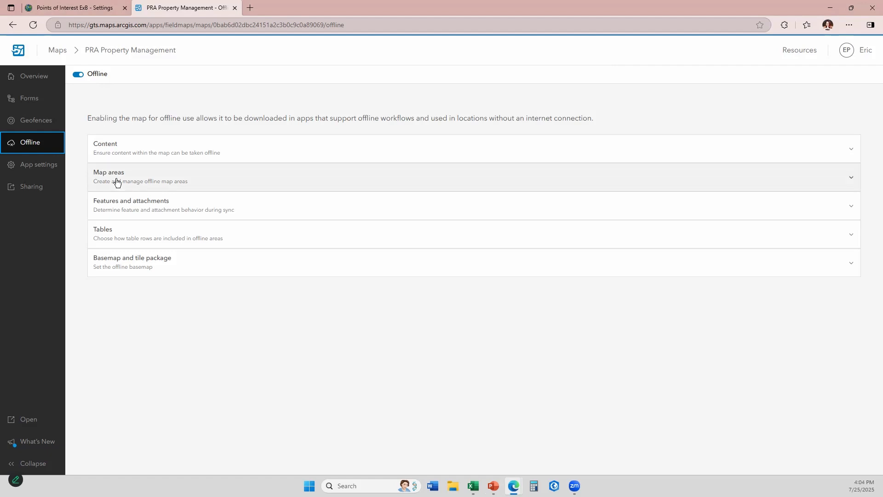
{"action": "left_click", "coordinate": [174, 178]}
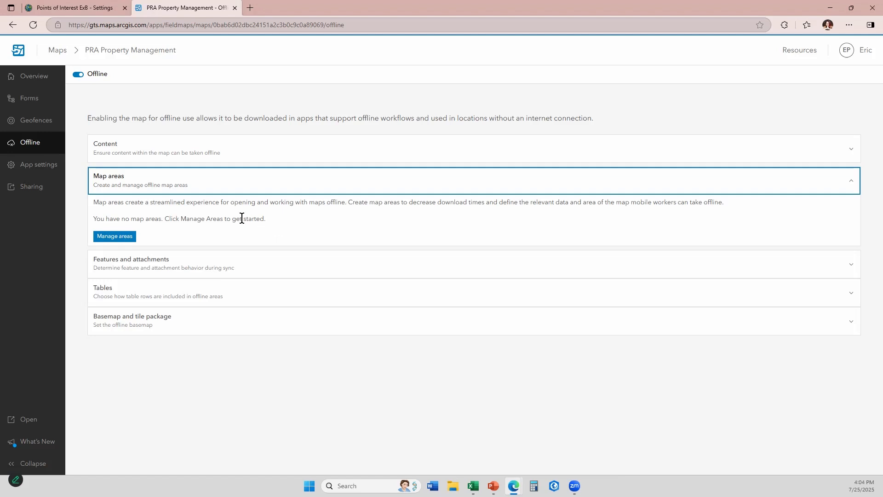
{"action": "left_click", "coordinate": [114, 237]}
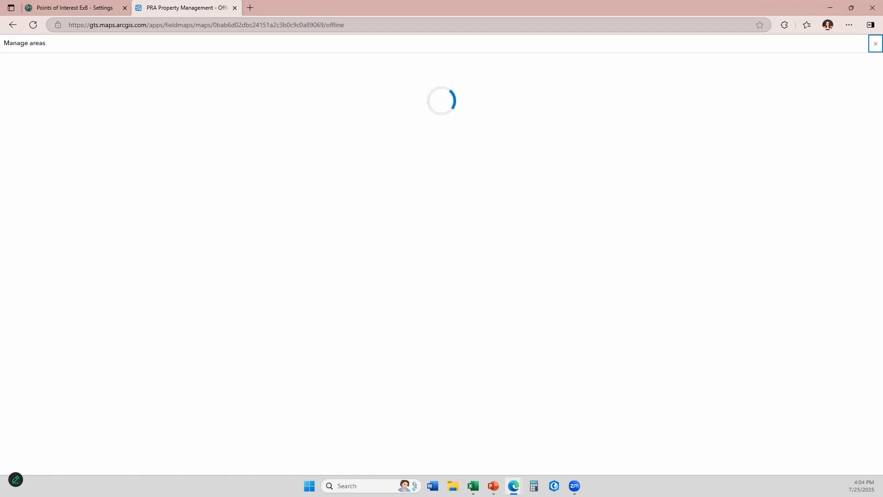
{"action": "key", "text": "alt+Tab"}
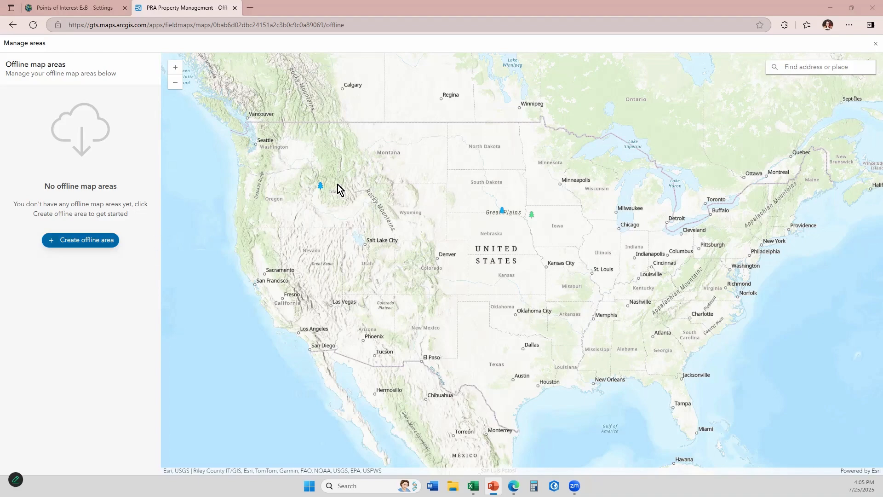
Step: Start a new offline area with the map focused on the McCall and Lake Fork region in Idaho
{"action": "scroll", "coordinate": [318, 184], "scroll_direction": "up", "scroll_amount": 10}
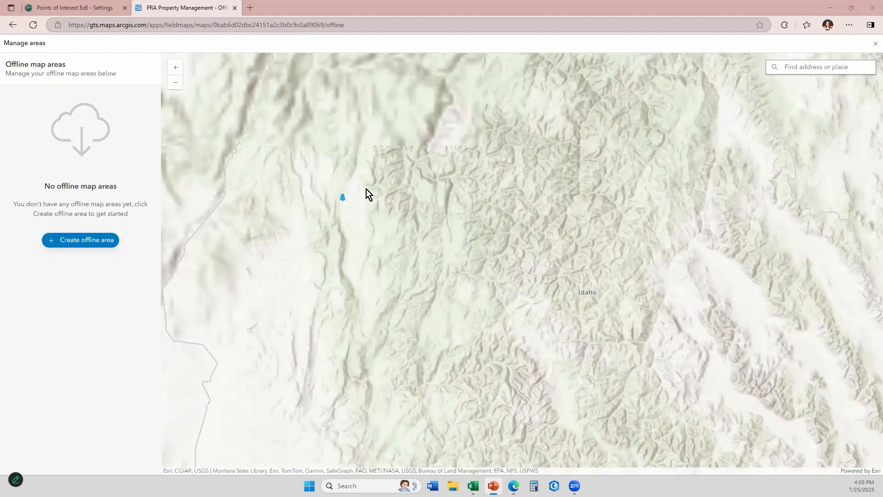
{"action": "scroll", "coordinate": [337, 192], "scroll_direction": "up", "scroll_amount": 5}
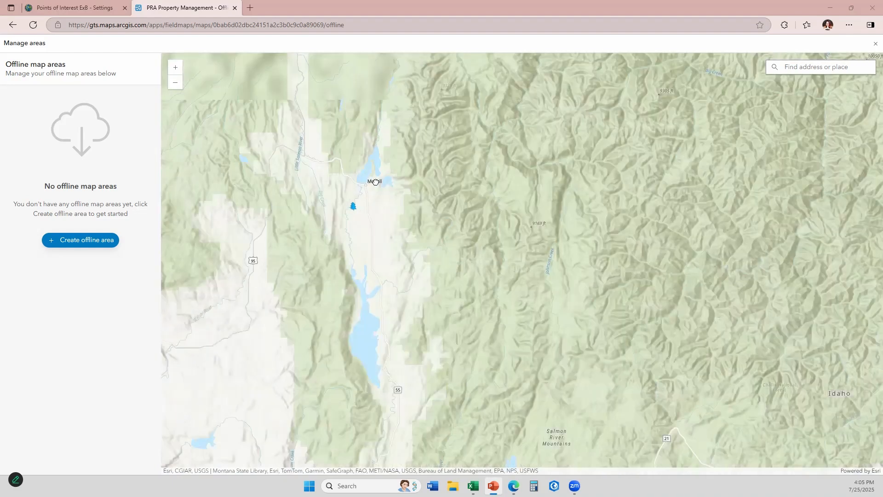
{"action": "scroll", "coordinate": [352, 180], "scroll_direction": "up", "scroll_amount": 2}
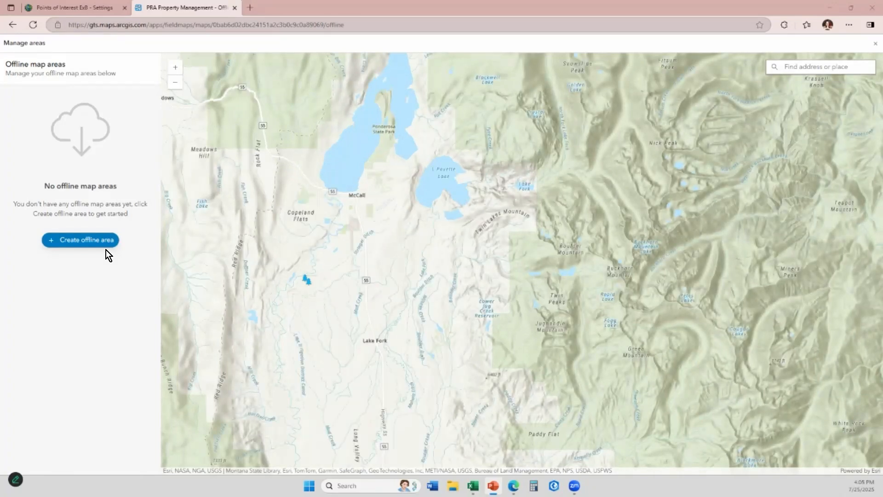
{"action": "left_click", "coordinate": [78, 241]}
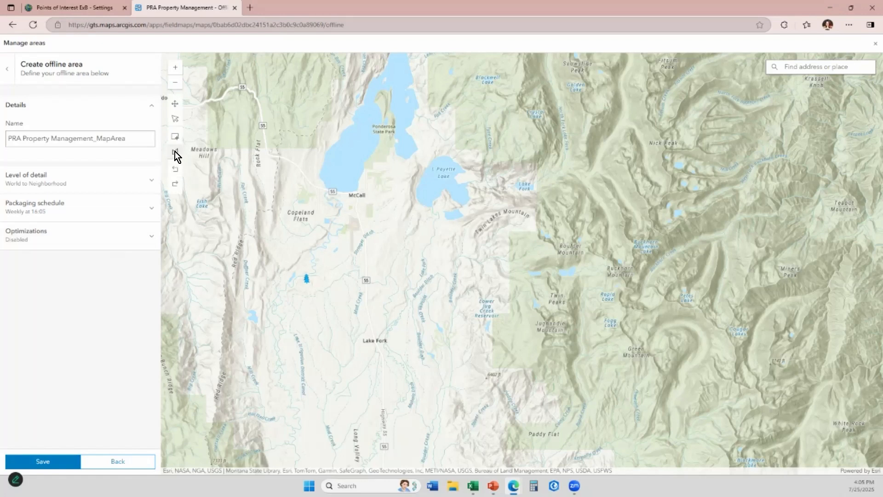
{"action": "left_click", "coordinate": [264, 201]}
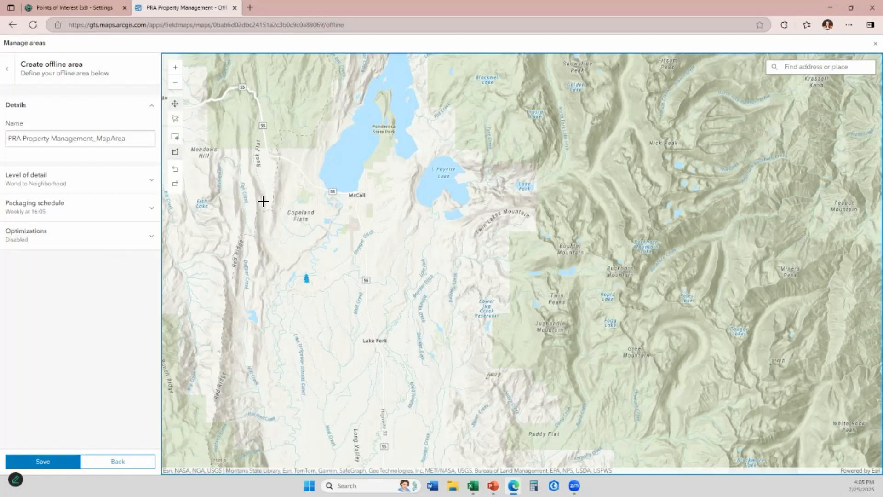
{"action": "left_click", "coordinate": [357, 142]}
{"action": "left_click", "coordinate": [500, 233]}
{"action": "left_click", "coordinate": [413, 348]}
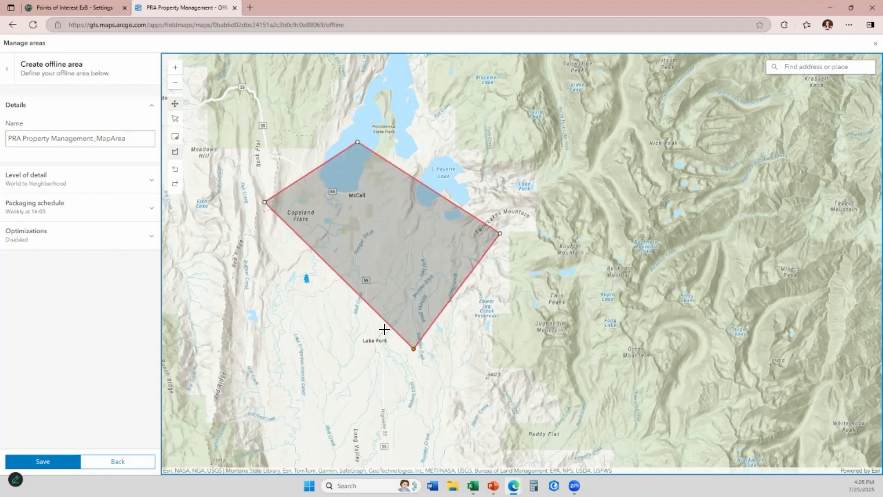
{"action": "left_click", "coordinate": [322, 257]}
{"action": "left_click", "coordinate": [310, 367]}
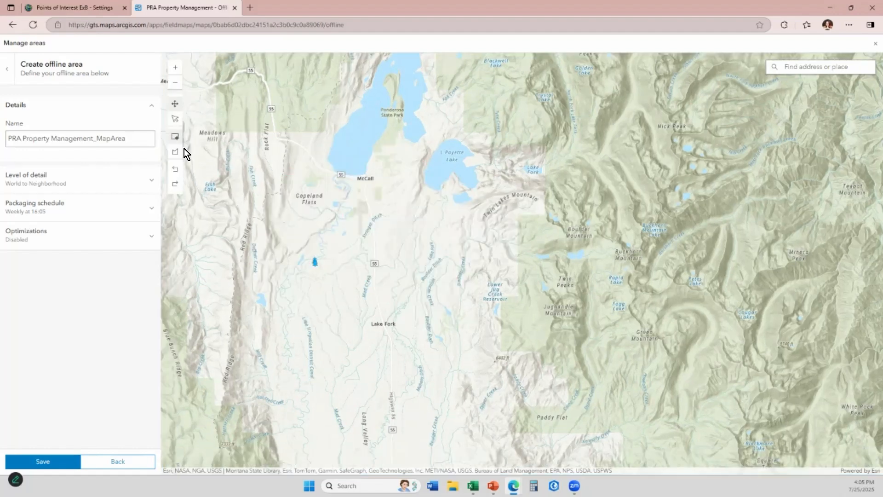
Step: Draw a rectangular offline area covering McCall, Copeland Flats and Lake Fork, and name it "McCall to Lake Fork"
{"action": "left_click", "coordinate": [176, 137]}
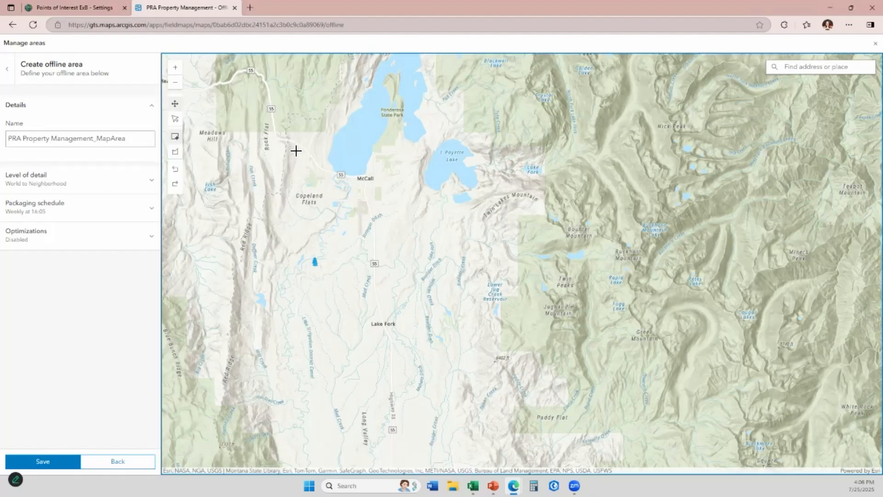
{"action": "left_click_drag", "start_coordinate": [277, 133], "coordinate": [449, 349]}
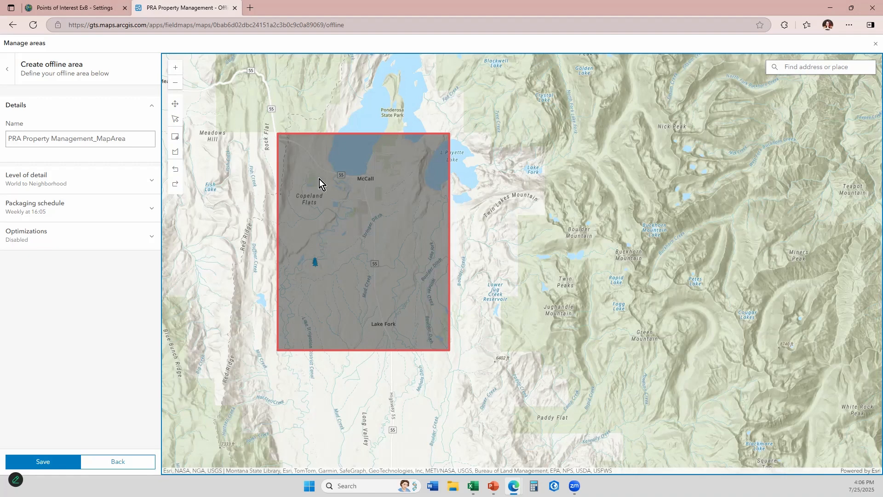
{"action": "left_click", "coordinate": [119, 138]}
{"action": "left_click_drag", "start_coordinate": [119, 138], "coordinate": [10, 137]}
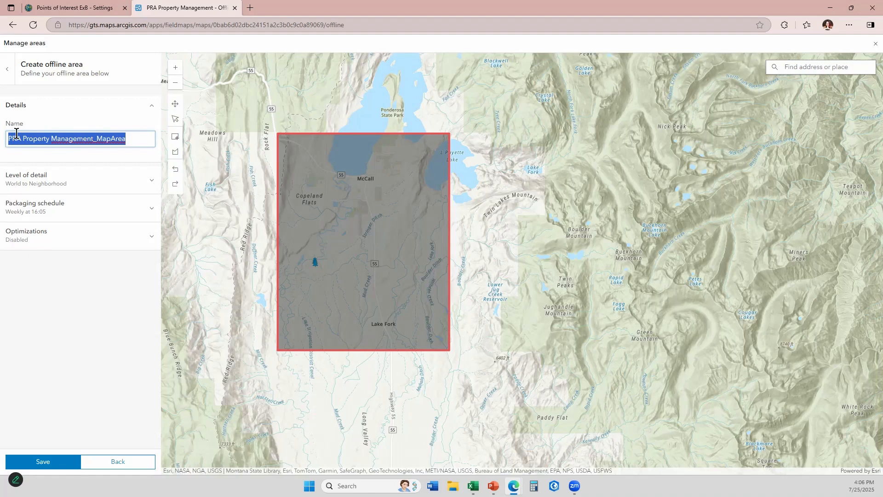
{"action": "type", "text": "Mc"}
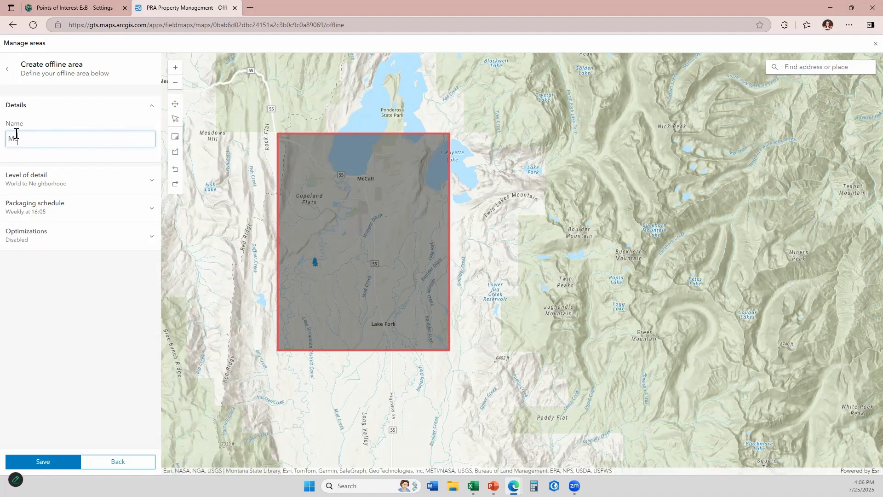
{"action": "type", "text": "Call to Lake Fork"}
Step: Set the offline area's level of detail to range from Metropolitan area to Buildings
{"action": "left_click", "coordinate": [94, 180]}
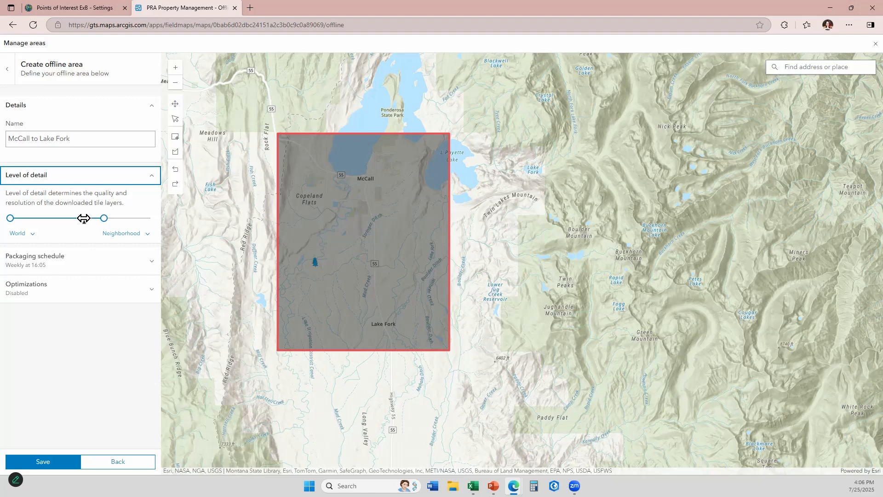
{"action": "left_click", "coordinate": [12, 218]}
{"action": "left_click_drag", "start_coordinate": [11, 218], "coordinate": [68, 217]}
{"action": "left_click_drag", "start_coordinate": [68, 217], "coordinate": [149, 224]}
{"action": "left_click", "coordinate": [145, 234]}
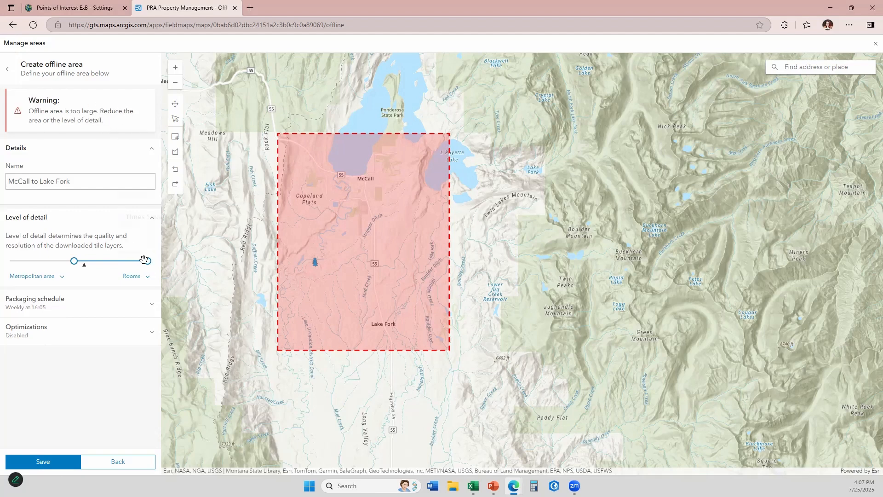
{"action": "left_click_drag", "start_coordinate": [146, 260], "coordinate": [140, 260]}
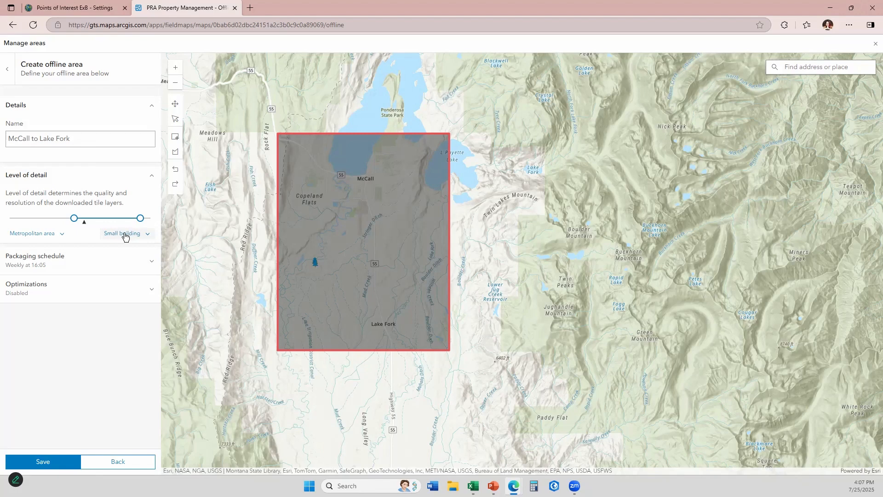
{"action": "left_click_drag", "start_coordinate": [141, 219], "coordinate": [140, 227]}
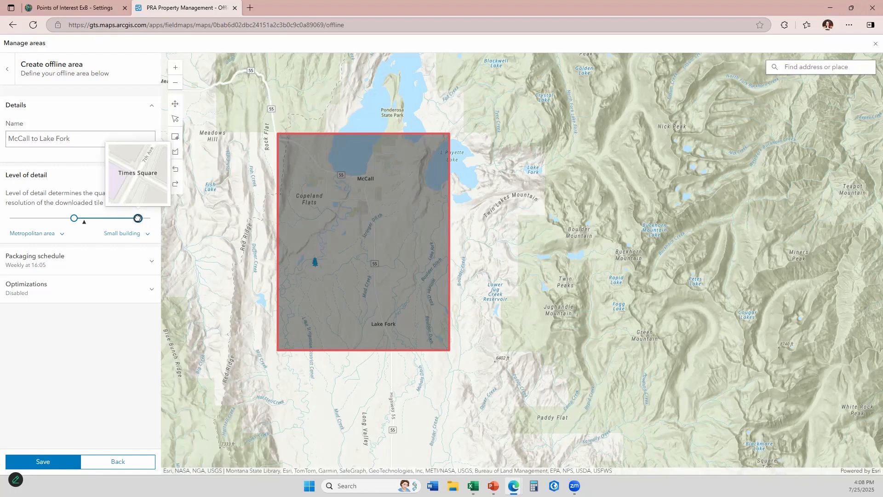
{"action": "left_click_drag", "start_coordinate": [141, 218], "coordinate": [127, 218]}
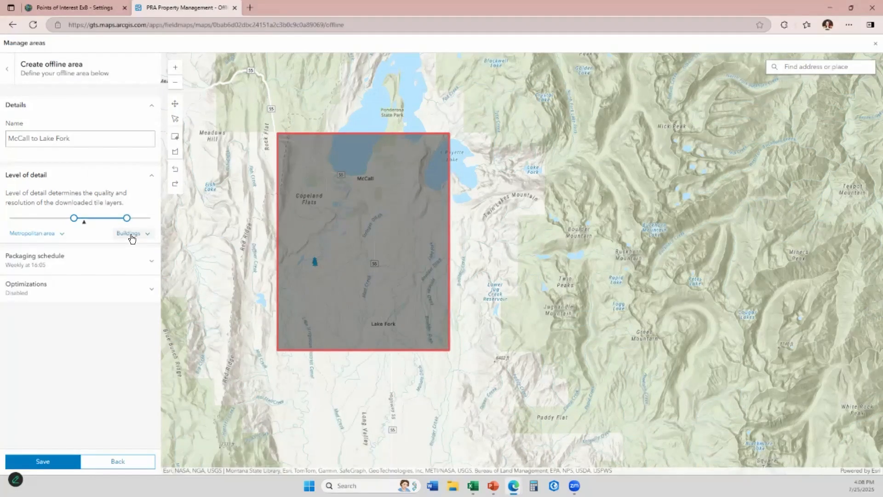
Step: Set the packaging schedule to update the offline area every day at 04:05 AM
{"action": "left_click", "coordinate": [145, 257]}
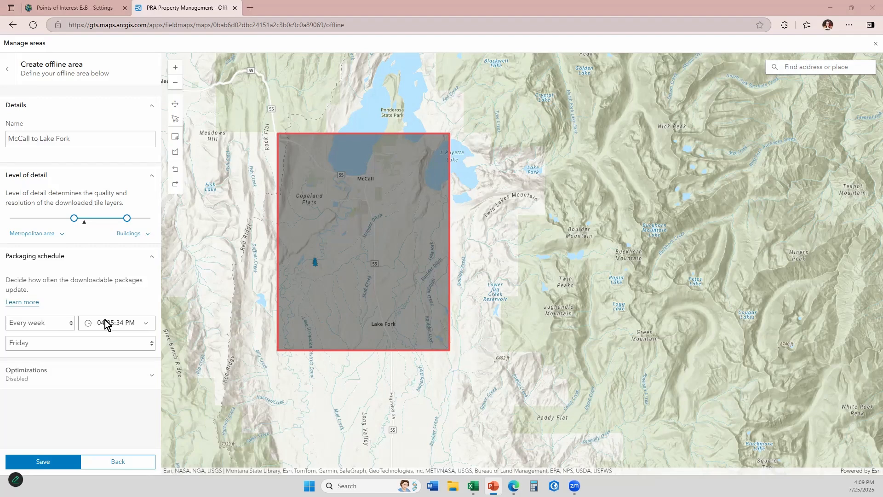
{"action": "left_click", "coordinate": [61, 322]}
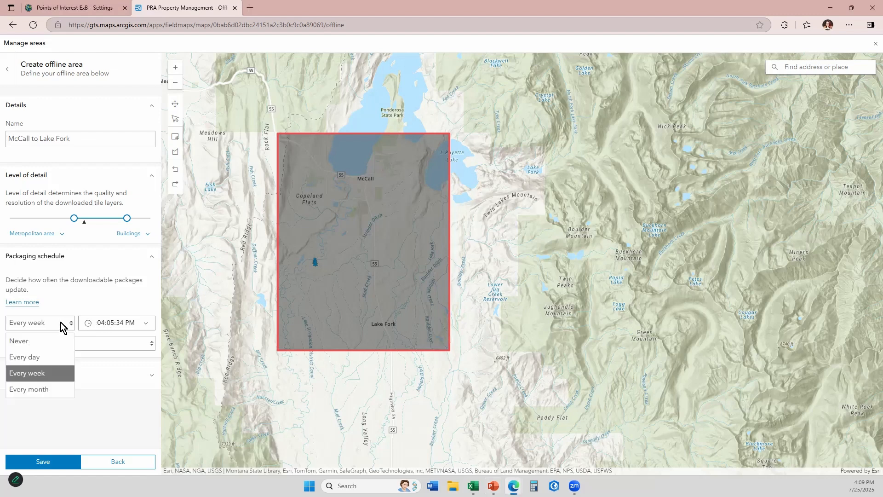
{"action": "left_click", "coordinate": [48, 357]}
{"action": "left_click", "coordinate": [128, 323]}
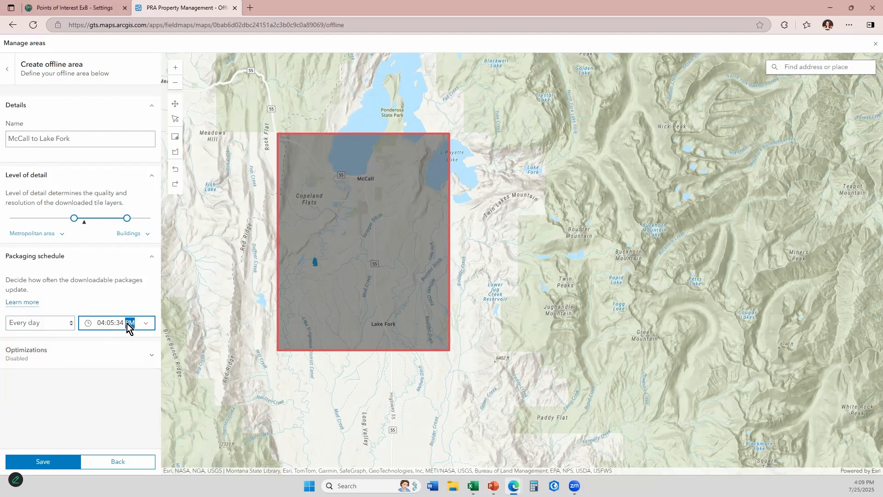
{"action": "left_click", "coordinate": [145, 323]}
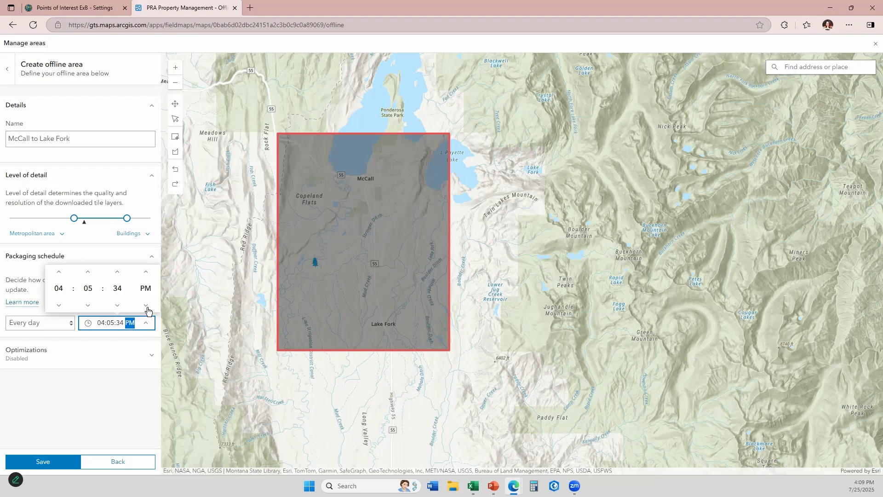
{"action": "left_click", "coordinate": [148, 275]}
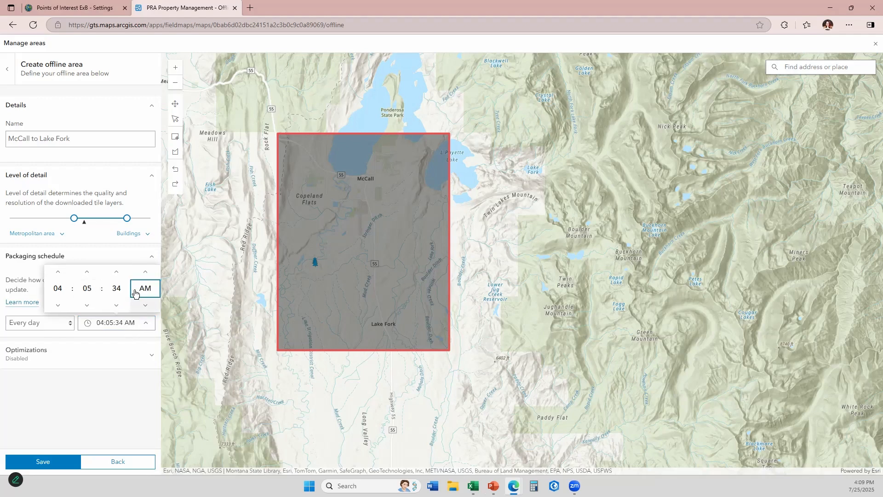
Step: Review the packaged updates option under the optimizations and save the offline area
{"action": "left_click", "coordinate": [131, 357]}
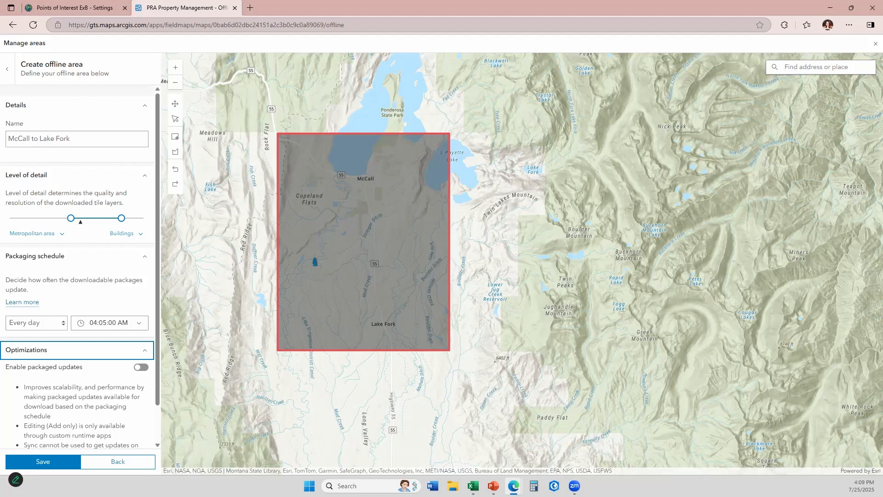
{"action": "left_click", "coordinate": [76, 353]}
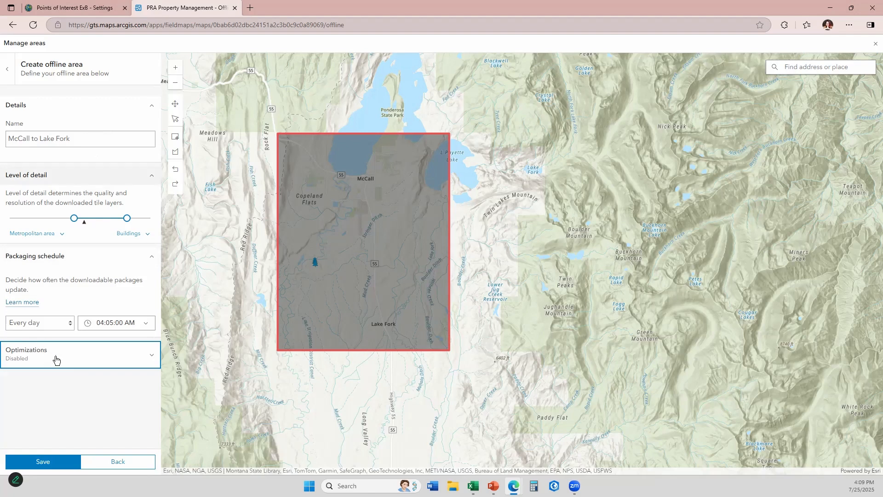
{"action": "left_click", "coordinate": [46, 461]}
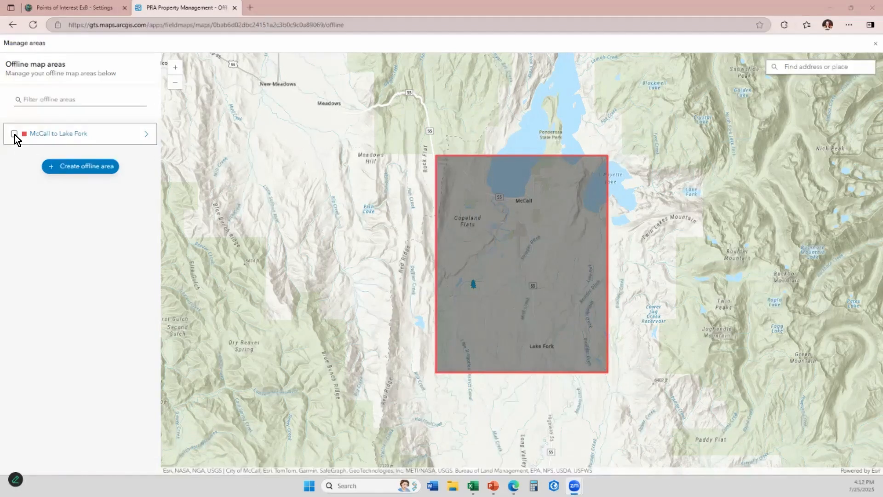
Step: Select the McCall to Lake Fork area and examine what recreating it does, without recreating it
{"action": "left_click", "coordinate": [14, 134]}
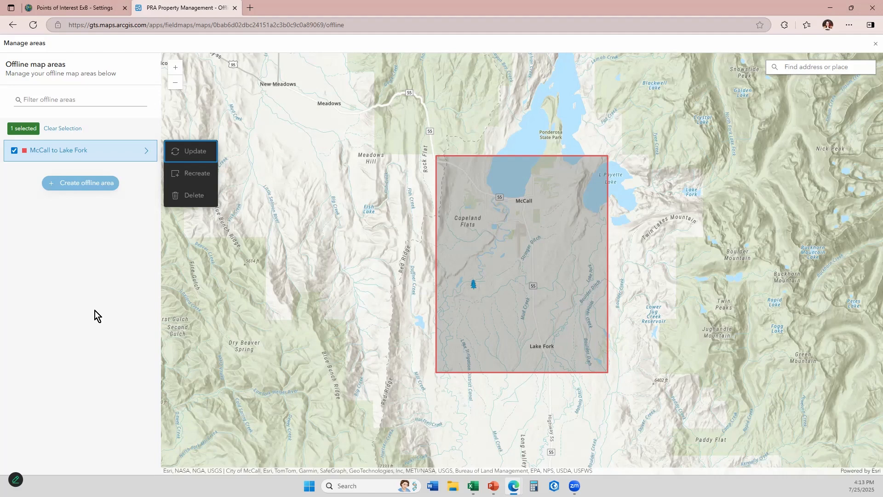
{"action": "left_click", "coordinate": [190, 174]}
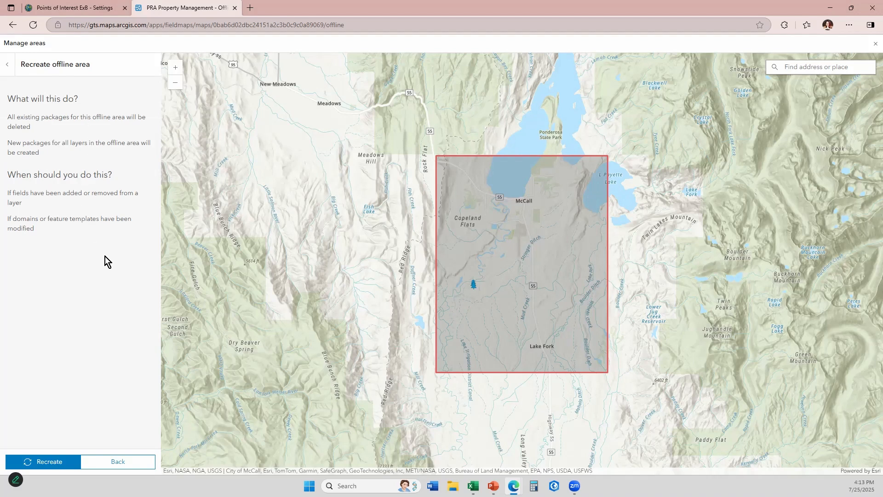
{"action": "left_click", "coordinate": [118, 463]}
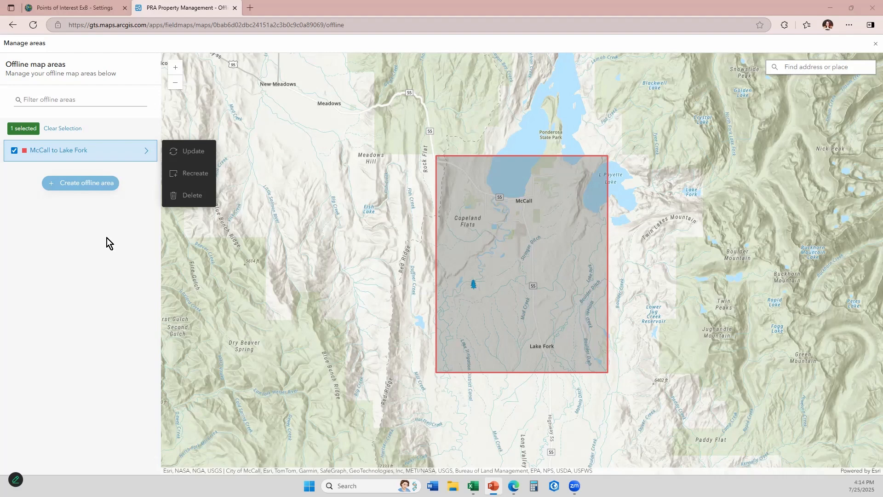
{"action": "left_click", "coordinate": [201, 175]}
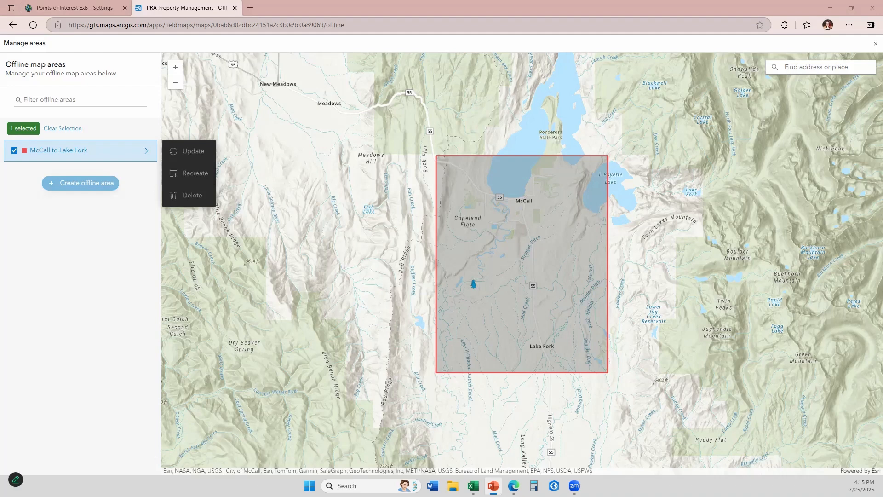